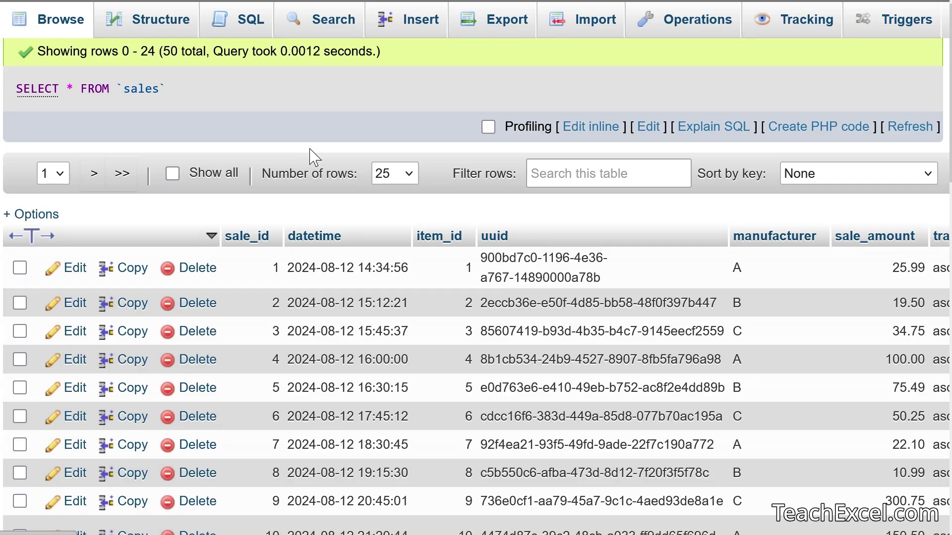
Step: Look over the sales table page, then go to its Export page
scroll(309, 158, "down", 4)
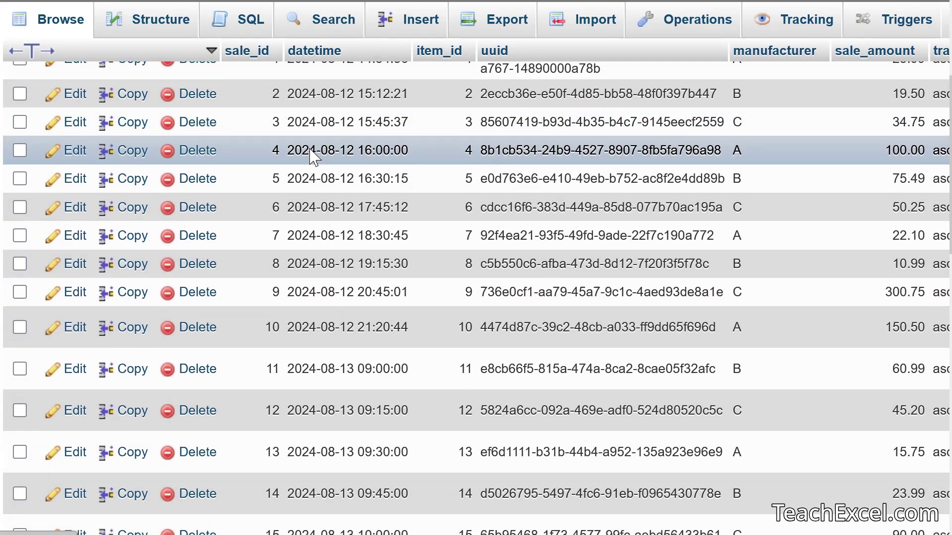
scroll(311, 156, "right", 4)
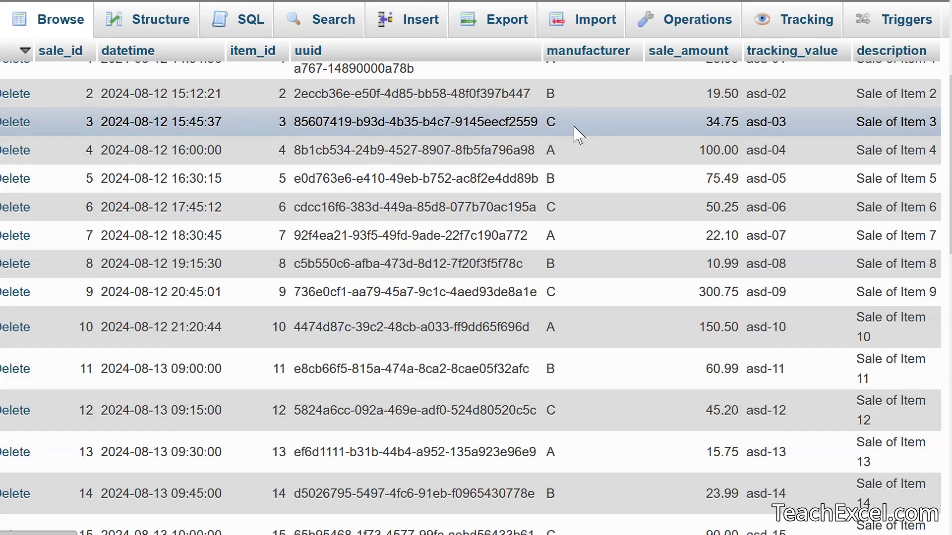
scroll(577, 135, "up", 4)
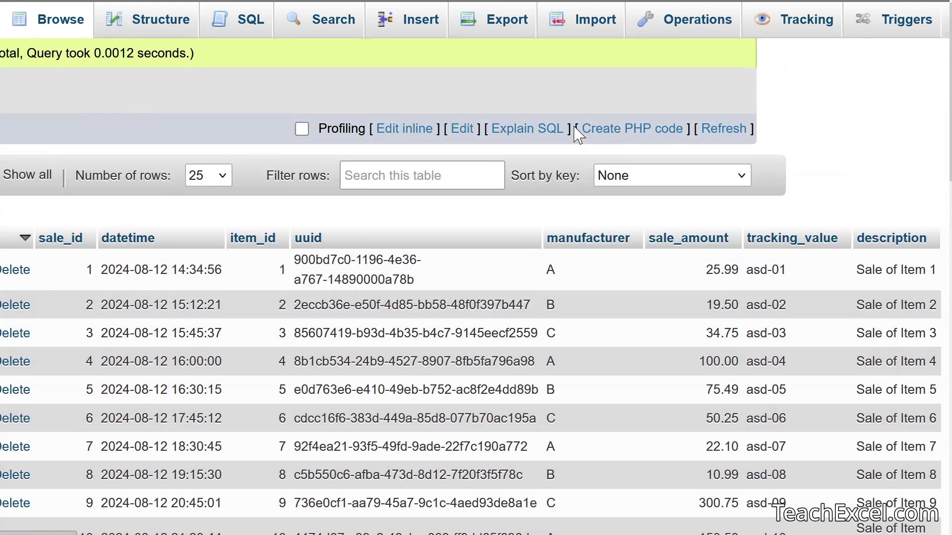
scroll(575, 132, "left", 4)
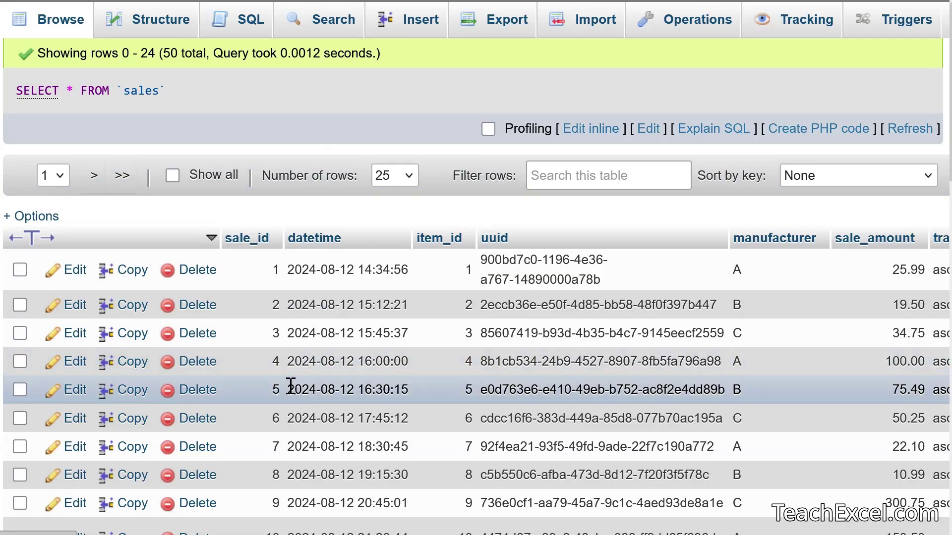
scroll(291, 385, "down", 6)
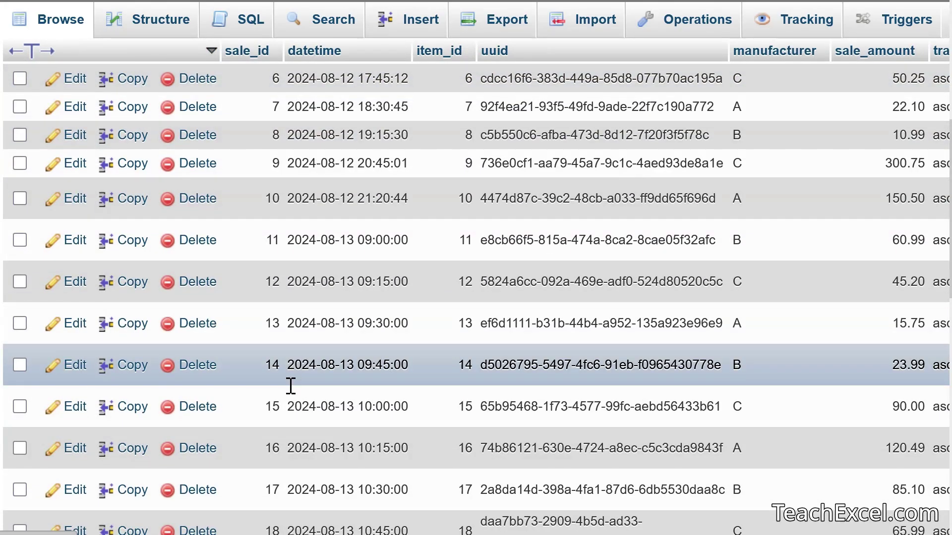
scroll(290, 385, "up", 6)
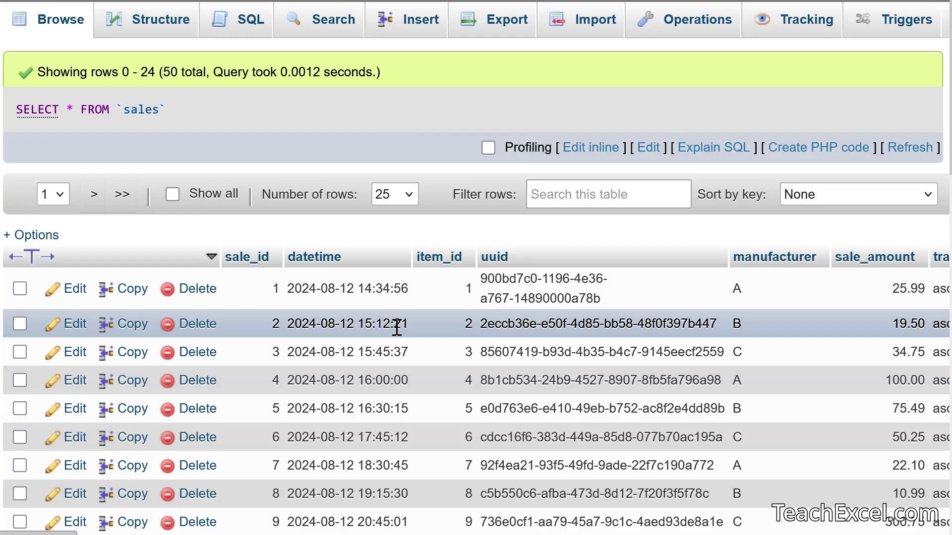
left_click(506, 22)
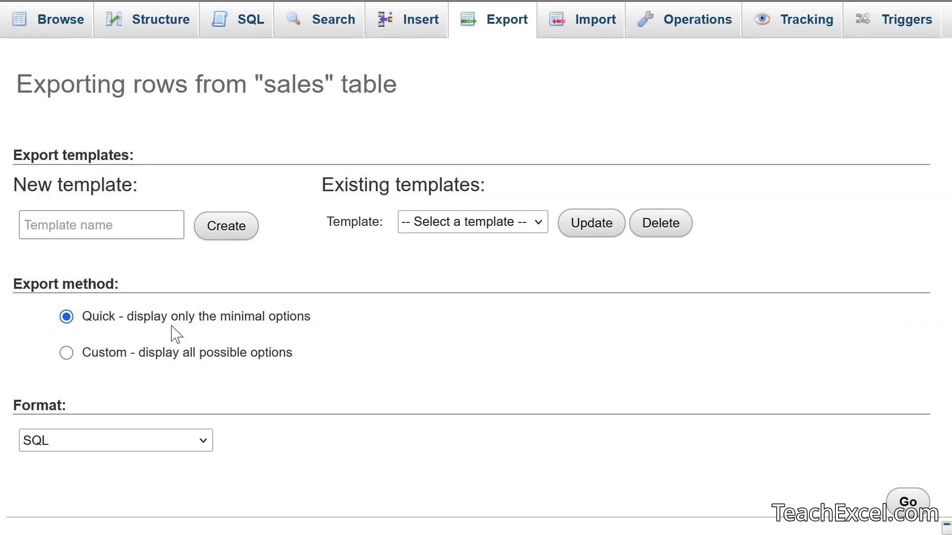
Step: Choose the Custom export method and review the full set of SQL format options
left_click(66, 353)
scroll(317, 342, "down", 5)
scroll(317, 342, "down", 15)
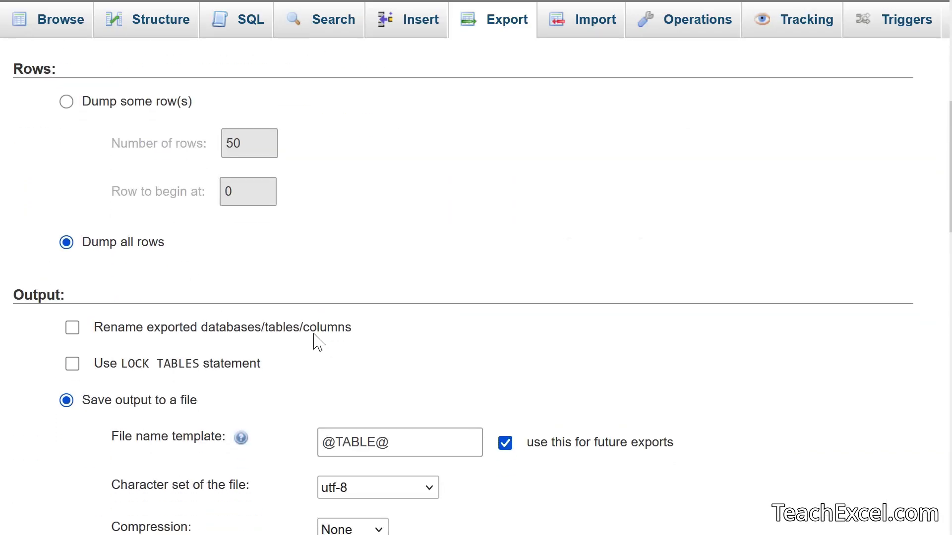
scroll(317, 341, "down", 7)
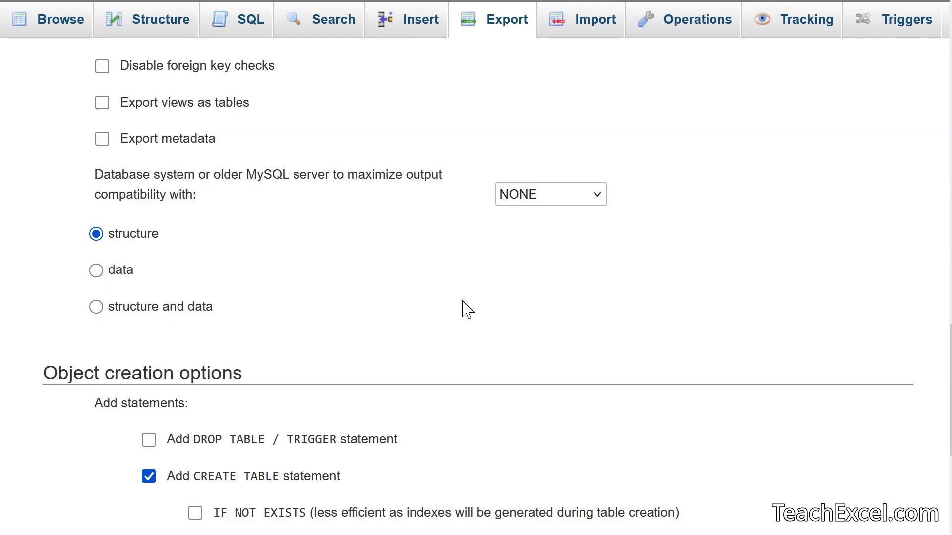
scroll(465, 310, "down", 8)
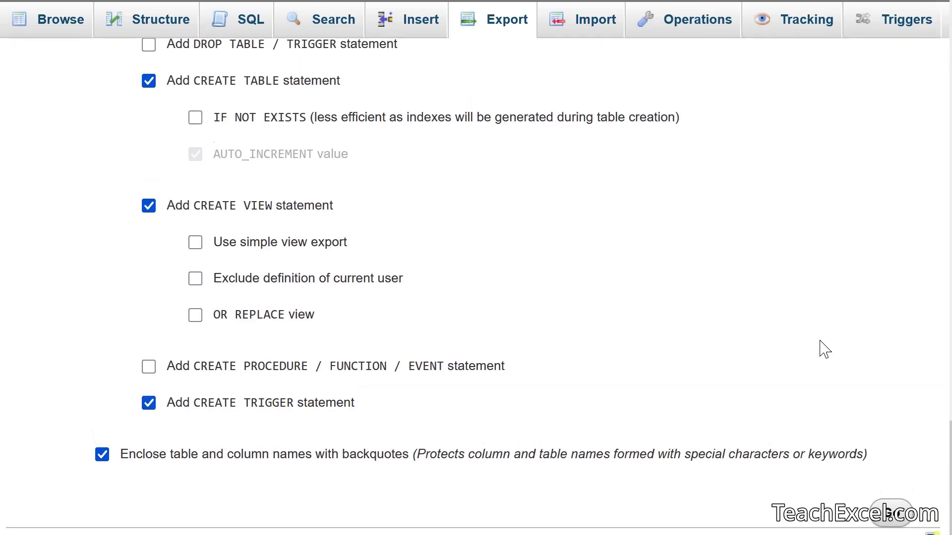
Step: Export the sales table as an SQL dump (sales.sql)
left_click(903, 518)
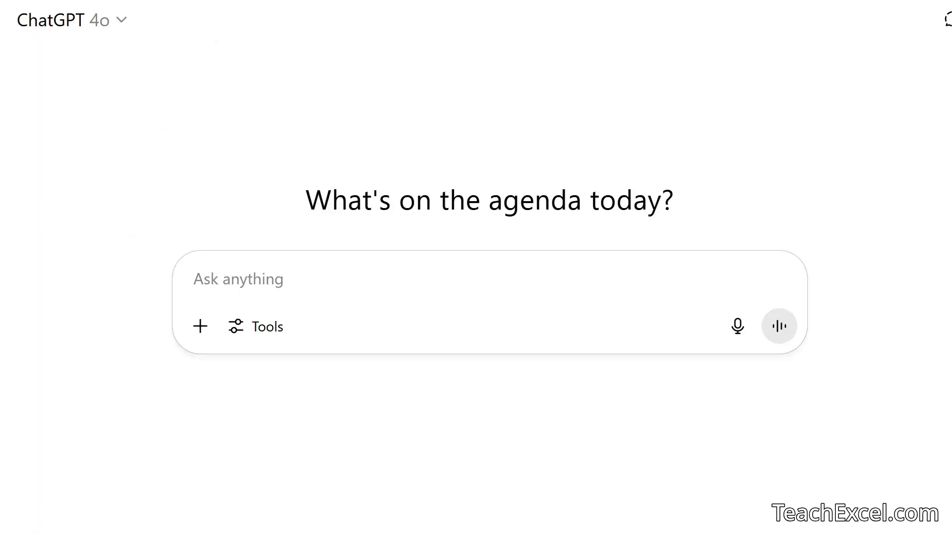
Step: Attach sales.sql and ask ChatGPT for a query listing total sales by manufacturer, highest first
left_click_drag(813, 258, 410, 243)
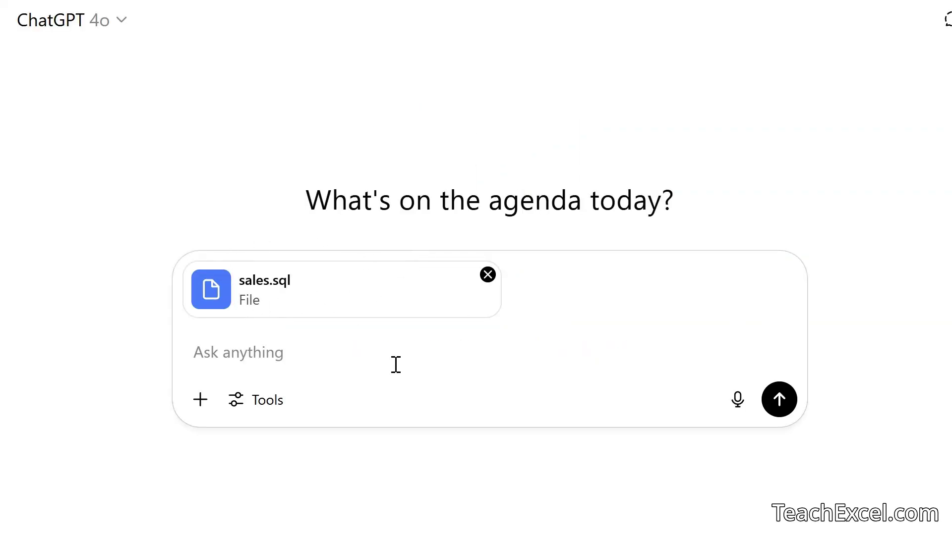
left_click(364, 345)
type("make")
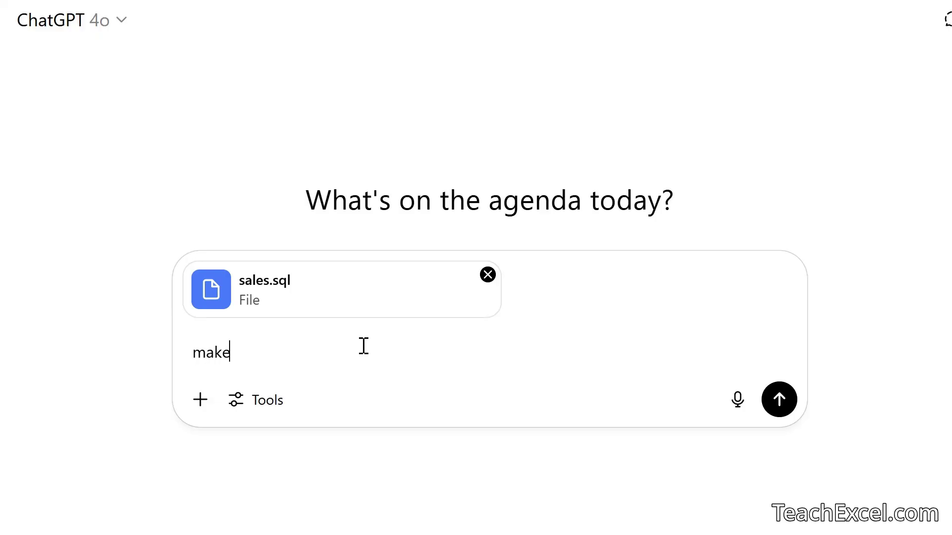
type(" me a query to ")
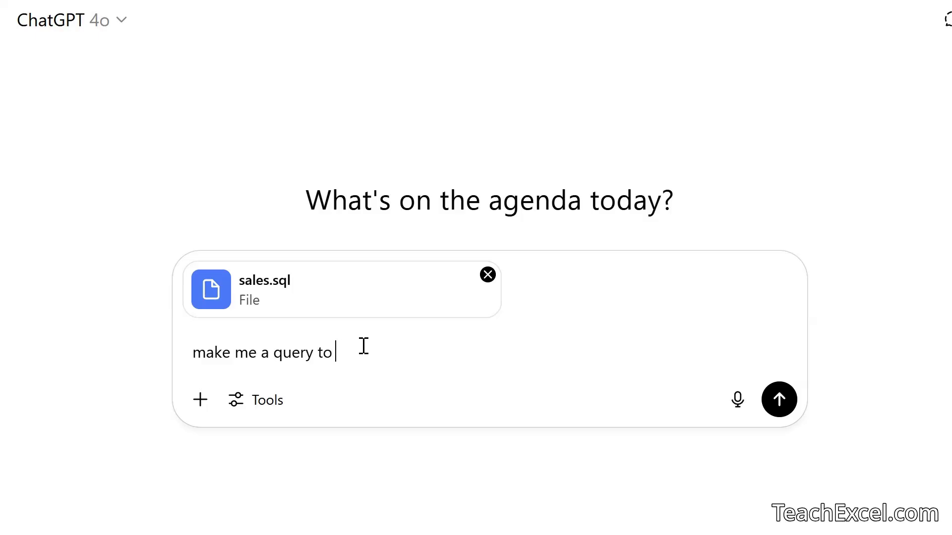
type("list the total ")
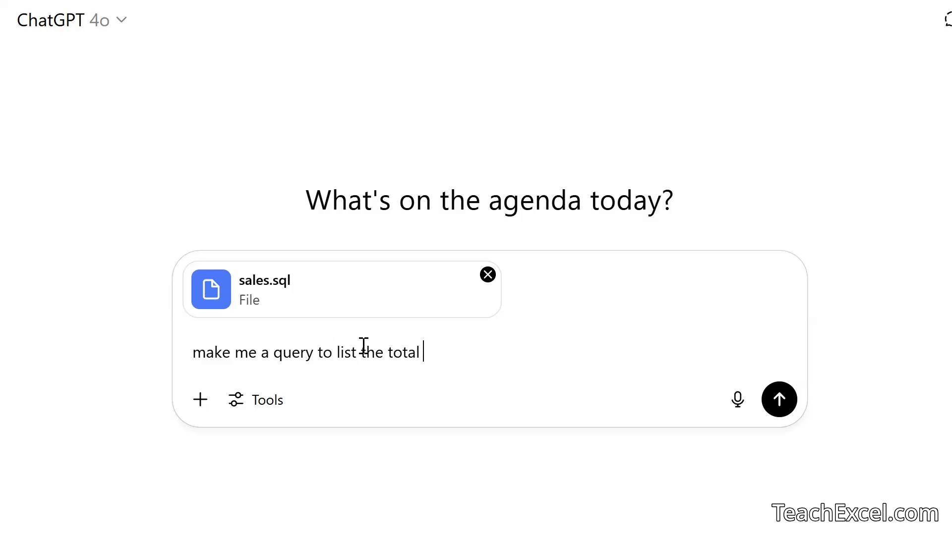
type("number of so")
key("BackSpace")
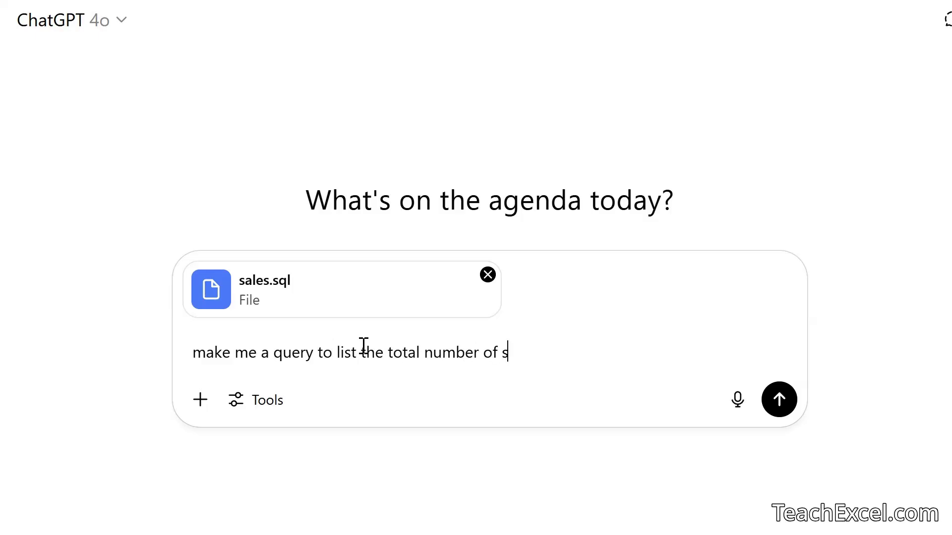
type("ales by ma")
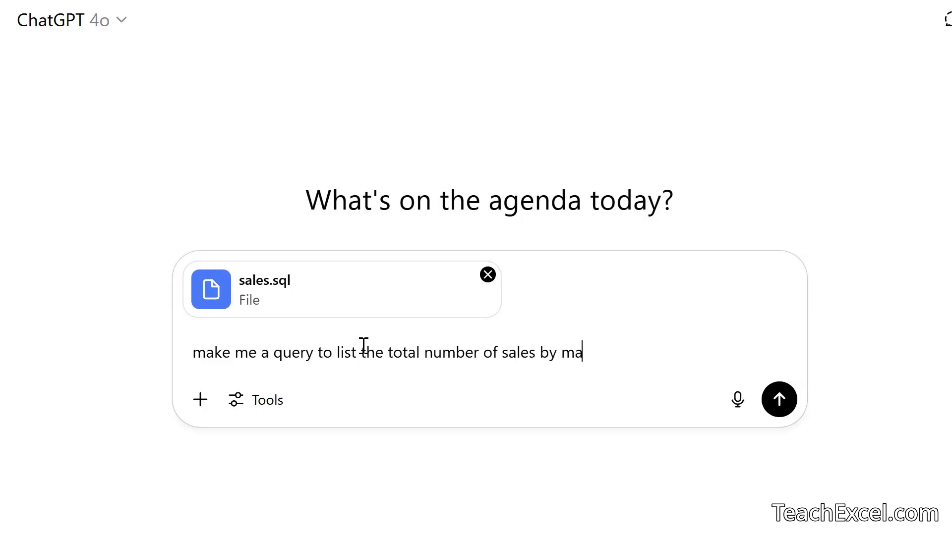
type("nufacture")
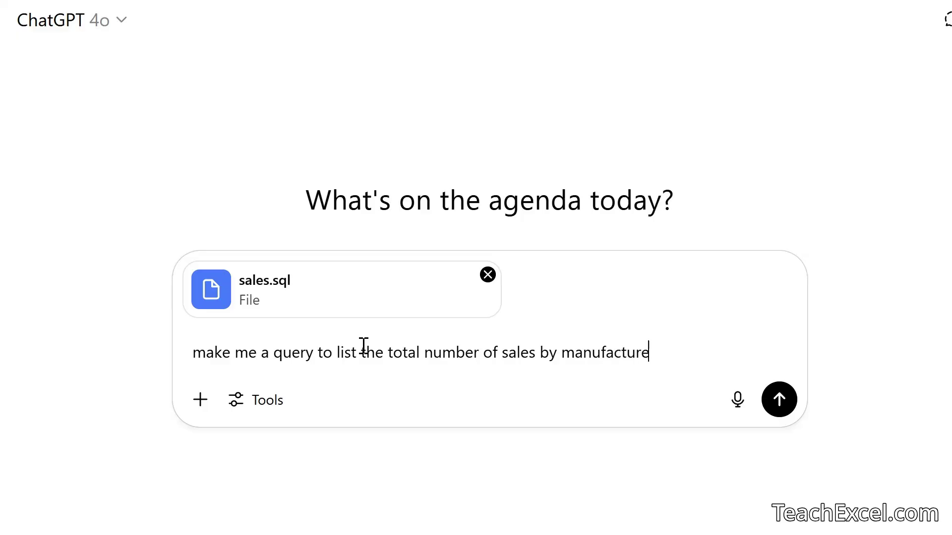
type("r and sort them with the ")
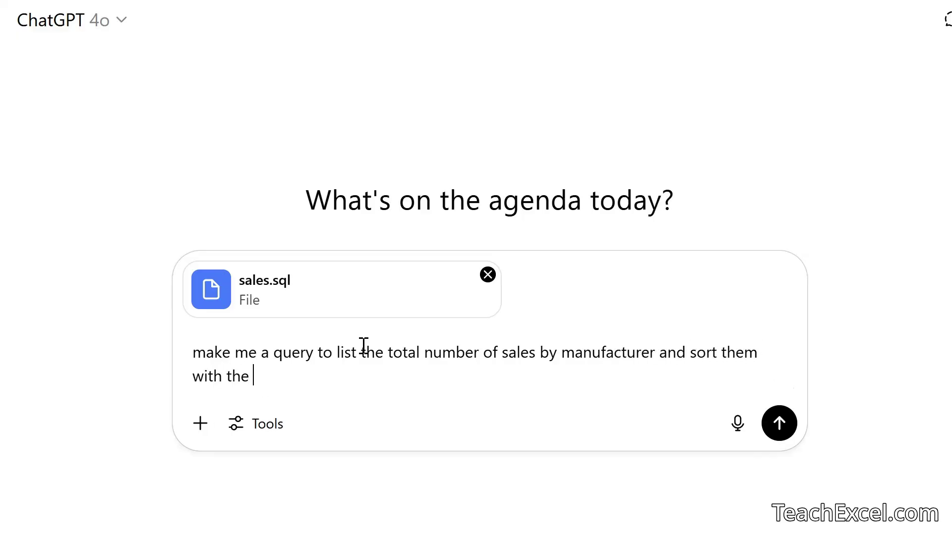
type("highest firs")
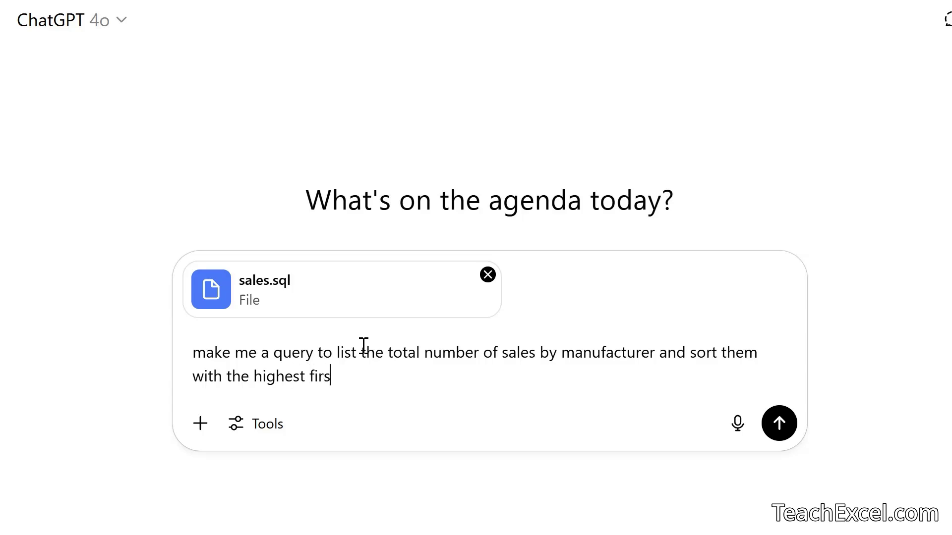
type("t.")
left_click(783, 430)
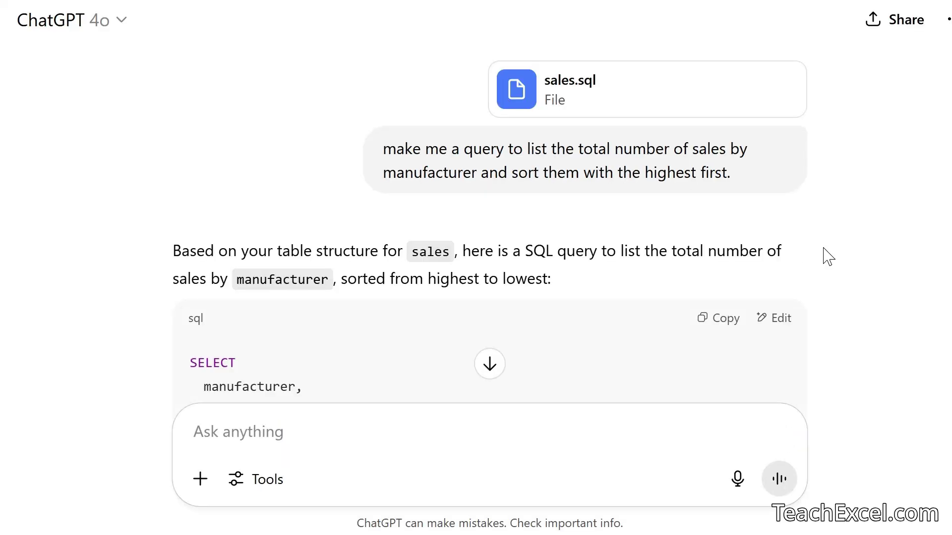
Step: Read ChatGPT's query counting sales per manufacturer, ordered by total_sales DESC, and its explanation
scroll(827, 257, "down", 4)
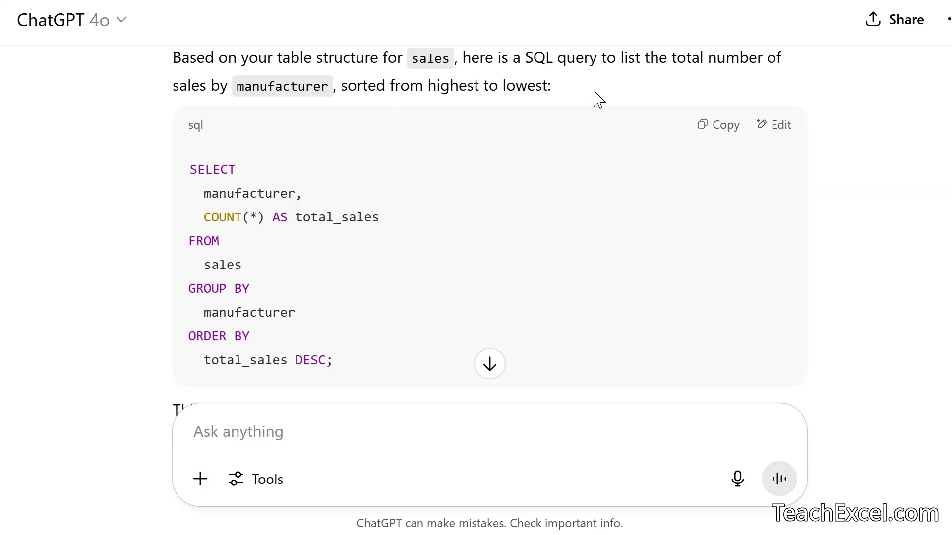
scroll(598, 99, "down", 1)
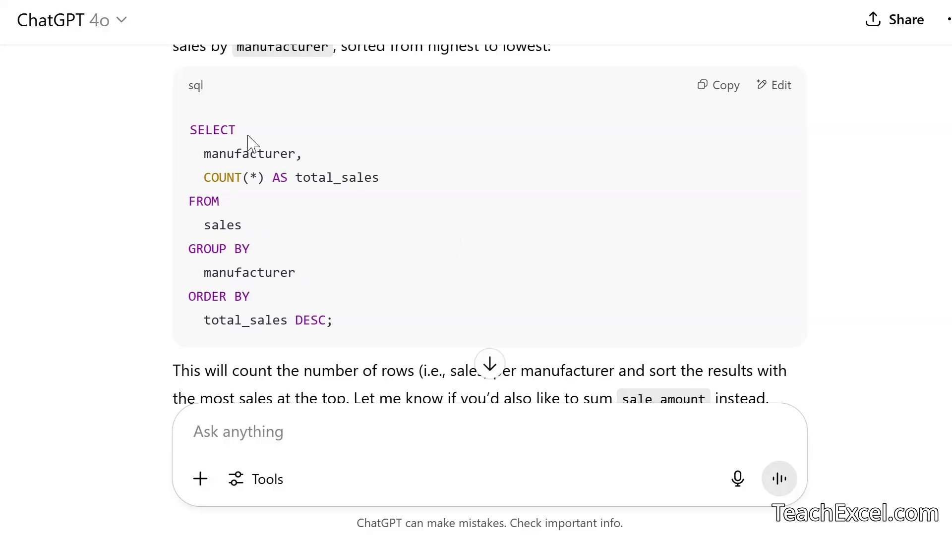
double_click(207, 129)
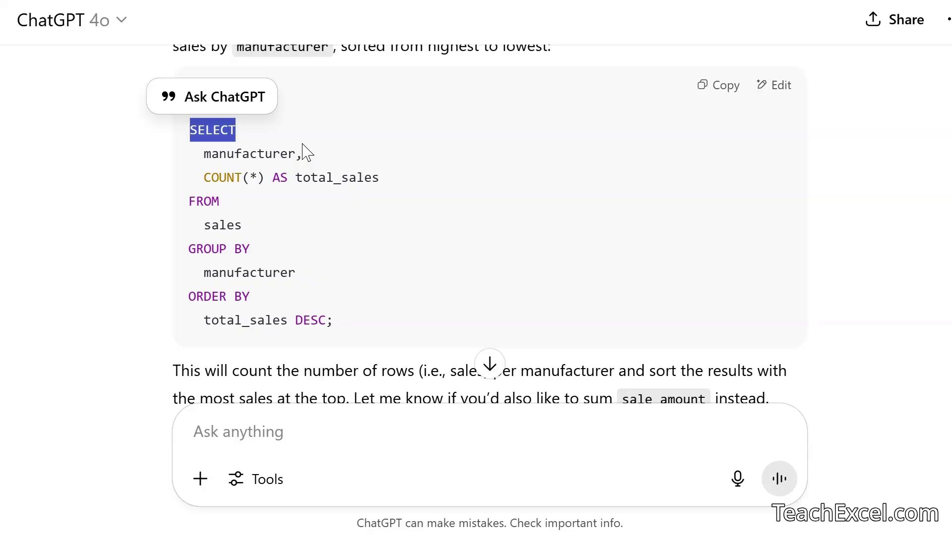
scroll(334, 130, "down", 3)
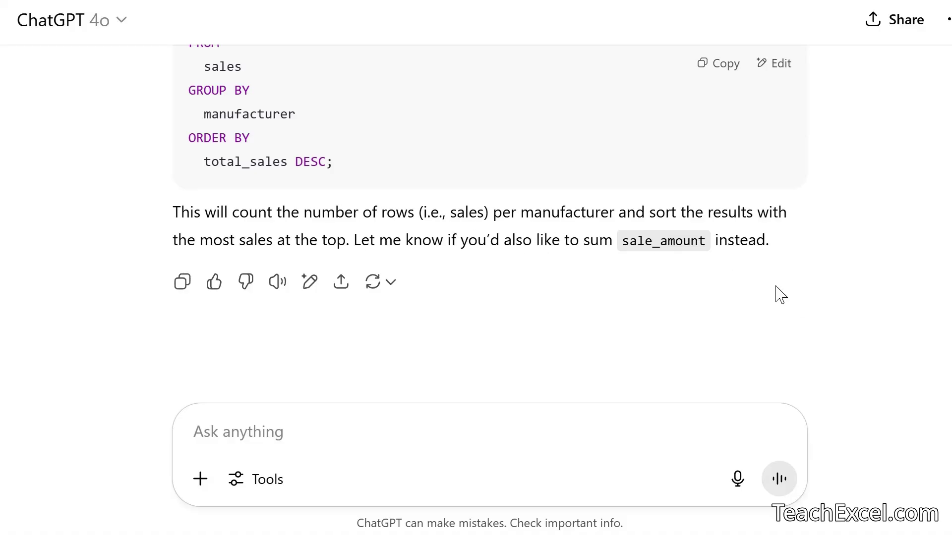
scroll(751, 265, "up", 3)
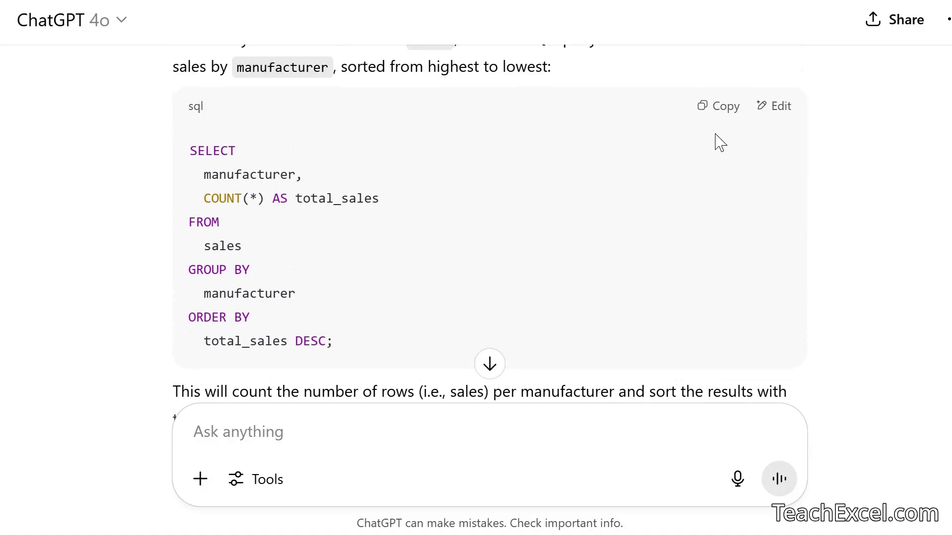
Step: Replace the sales table's default SQL with ChatGPT's query and run it, getting A 17, B 17, C 16
left_click(725, 112)
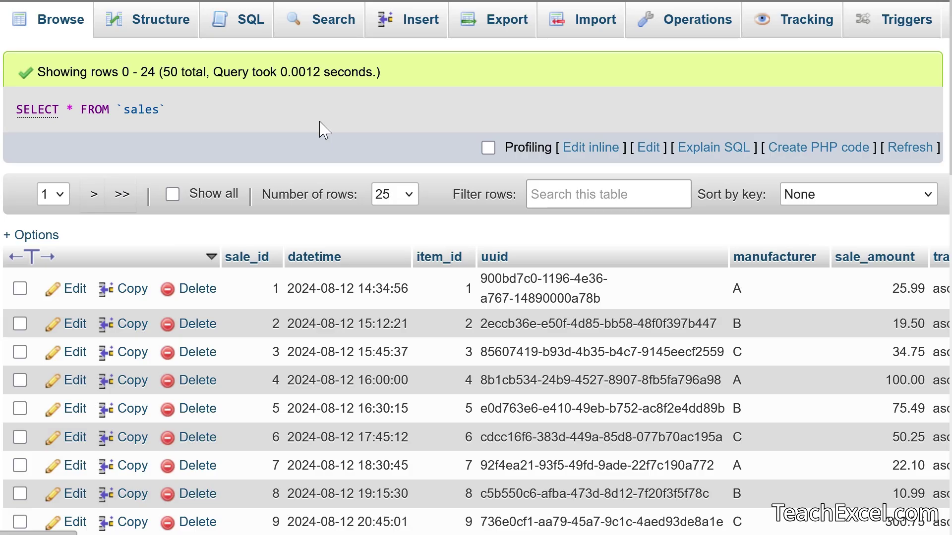
left_click(242, 28)
left_click(220, 188)
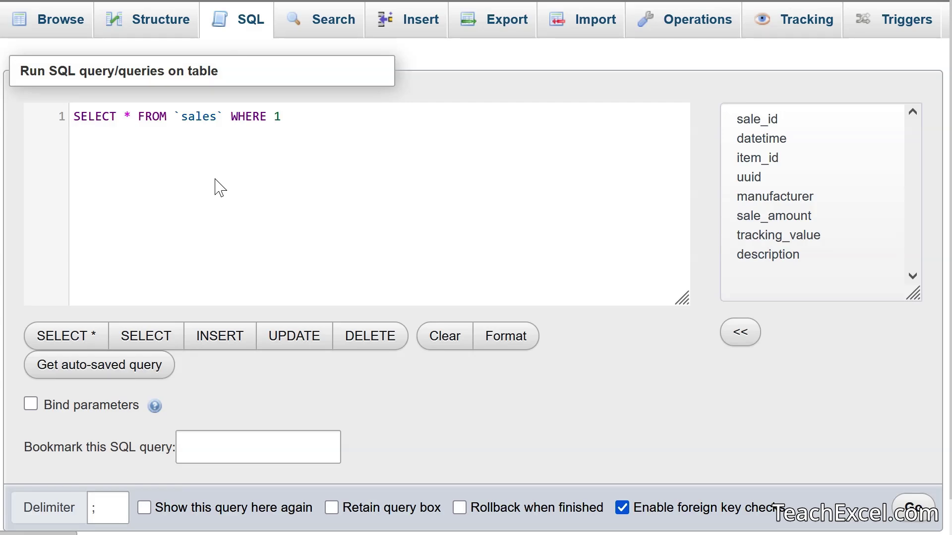
key("ctrl+a")
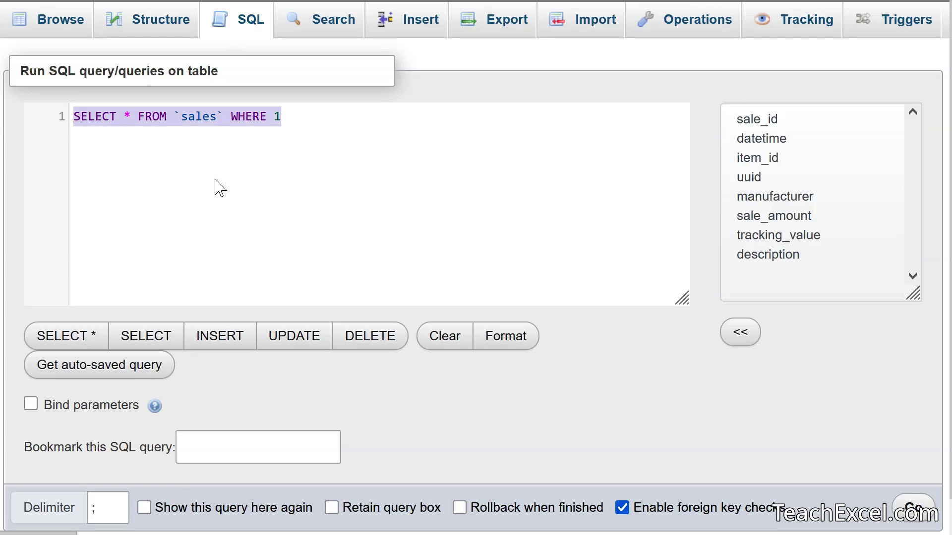
key("Delete")
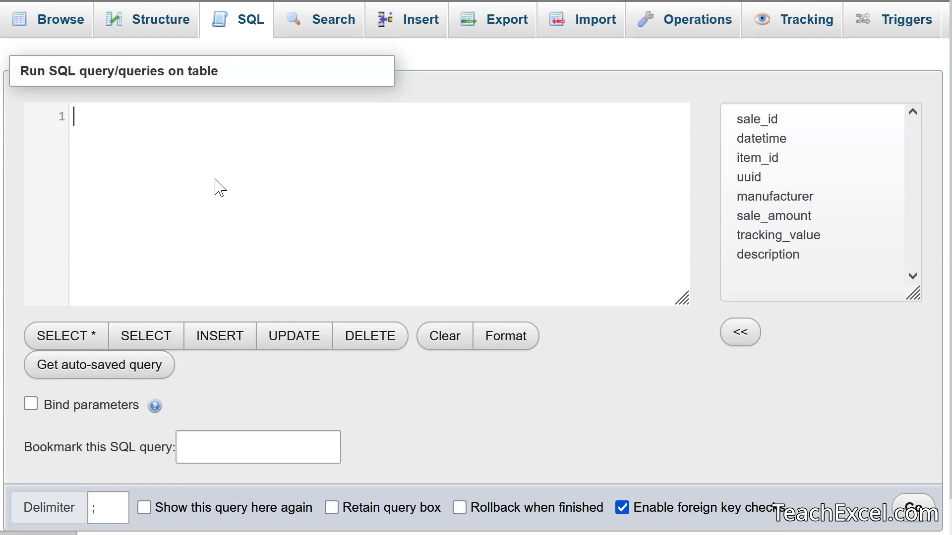
key("ctrl+v")
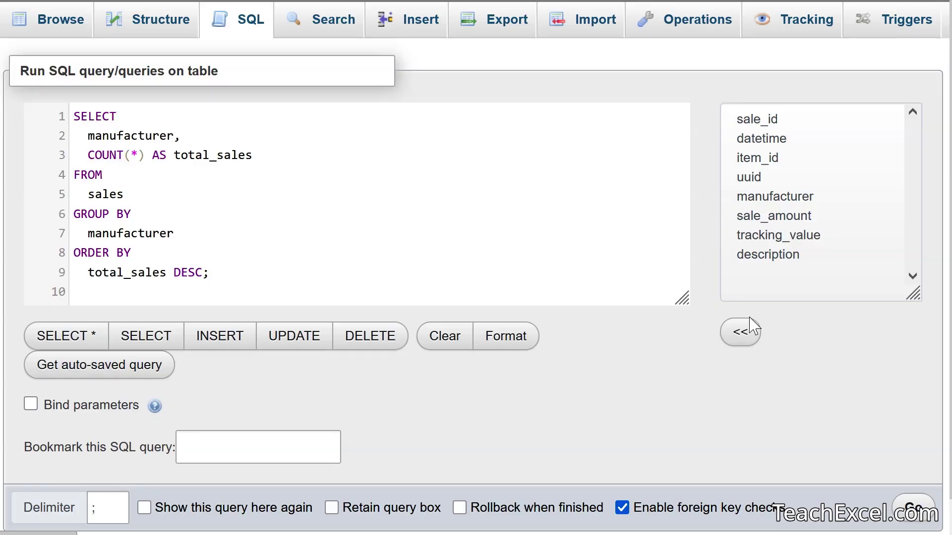
left_click(914, 508)
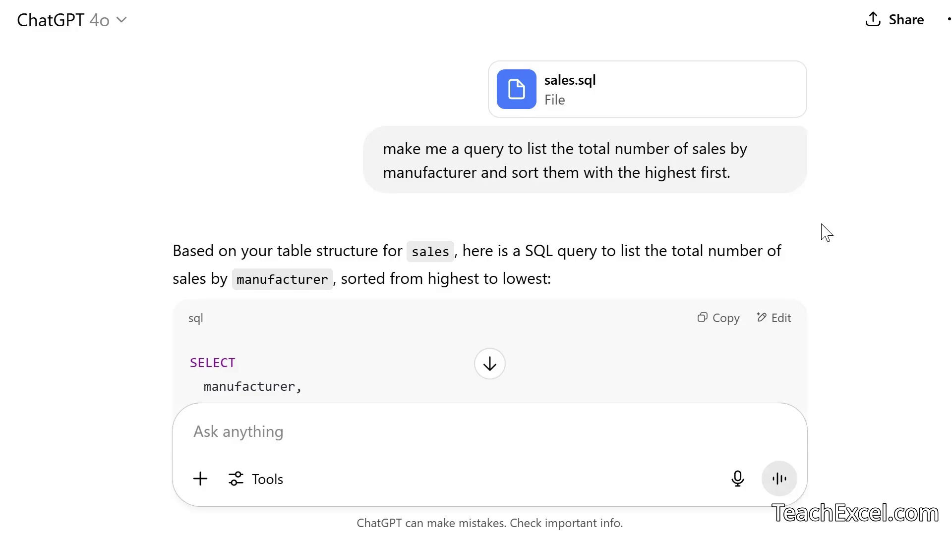
scroll(172, 241, "down", 3)
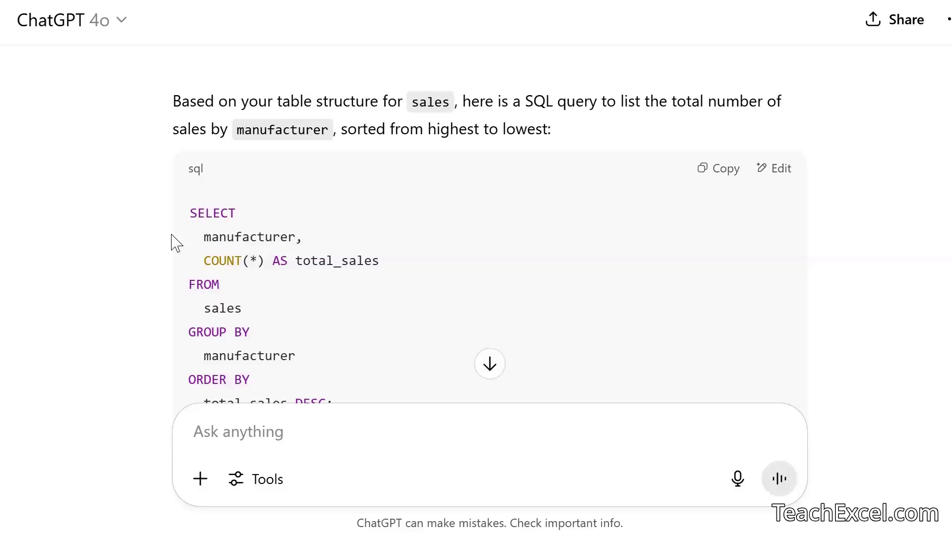
scroll(174, 243, "down", 2)
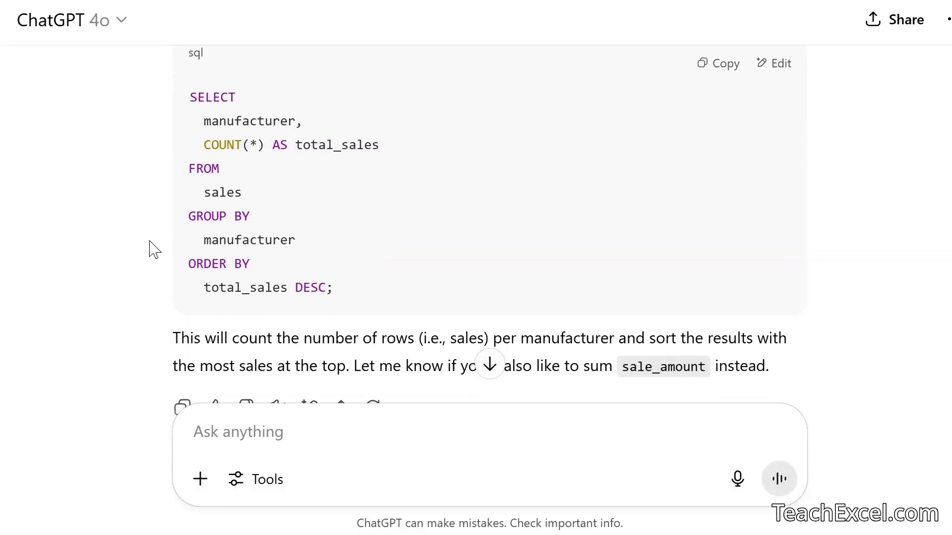